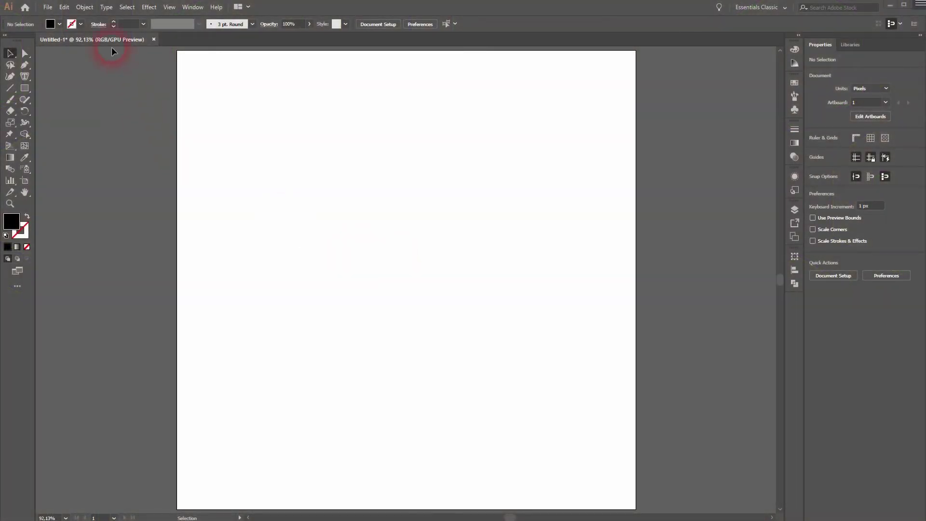
# - Set the Control bar stroke swatch to black and the fill swatch to white
pyautogui.click(81, 24)
pyautogui.click(34, 42)
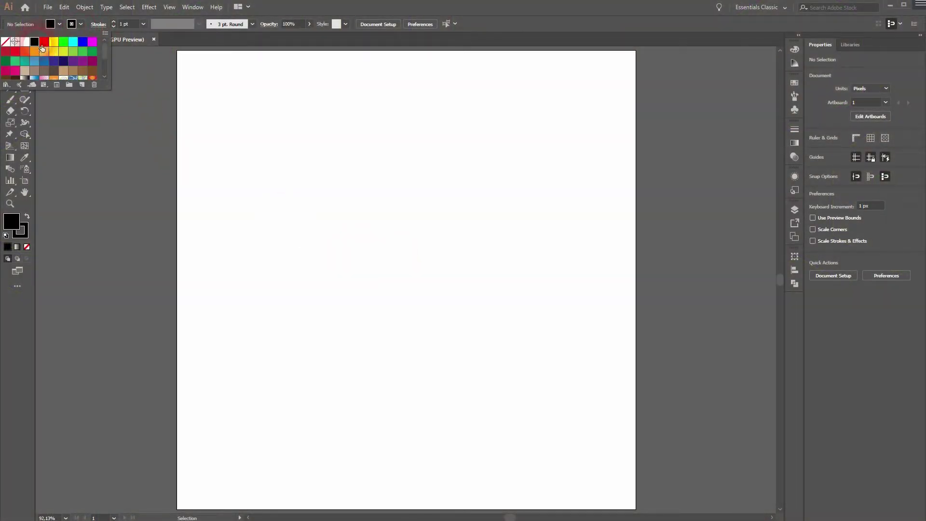
pyautogui.click(60, 24)
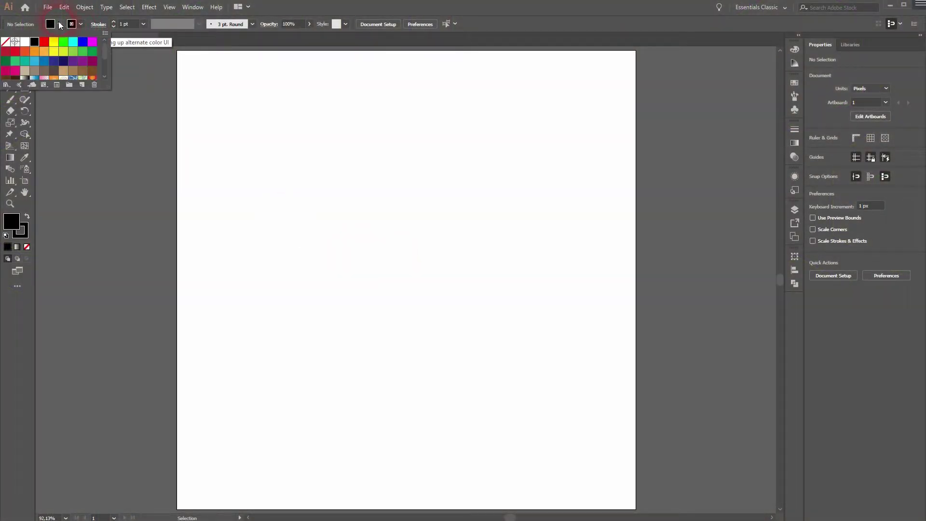
pyautogui.click(25, 42)
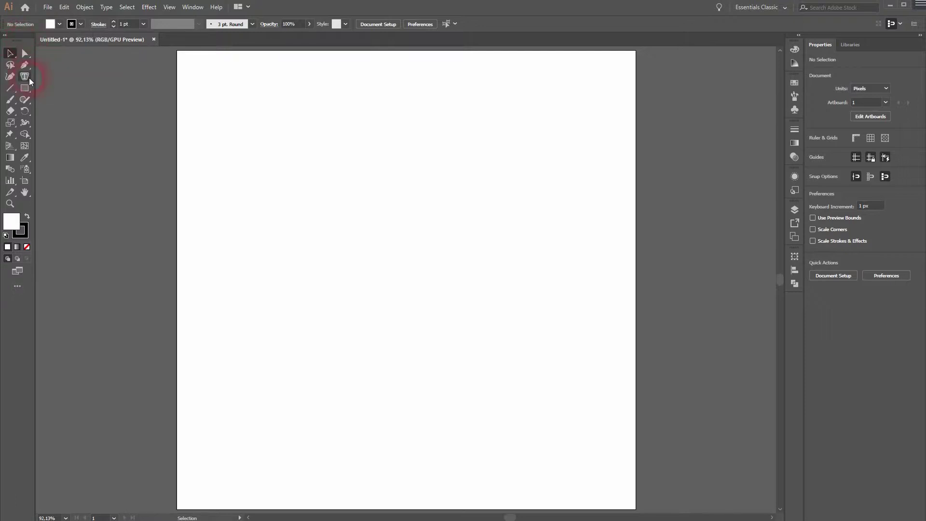
# - Draw a hexagon with the Polygon tool and centre it on the artboard at X 400, Y 400 px
pyautogui.moveTo(20, 89); pyautogui.dragTo(72, 122)
pyautogui.moveTo(352, 204)
pyautogui.mouseDown()
pyautogui.moveTo(385, 258)
pyautogui.moveTo(368, 238)
pyautogui.mouseUp()
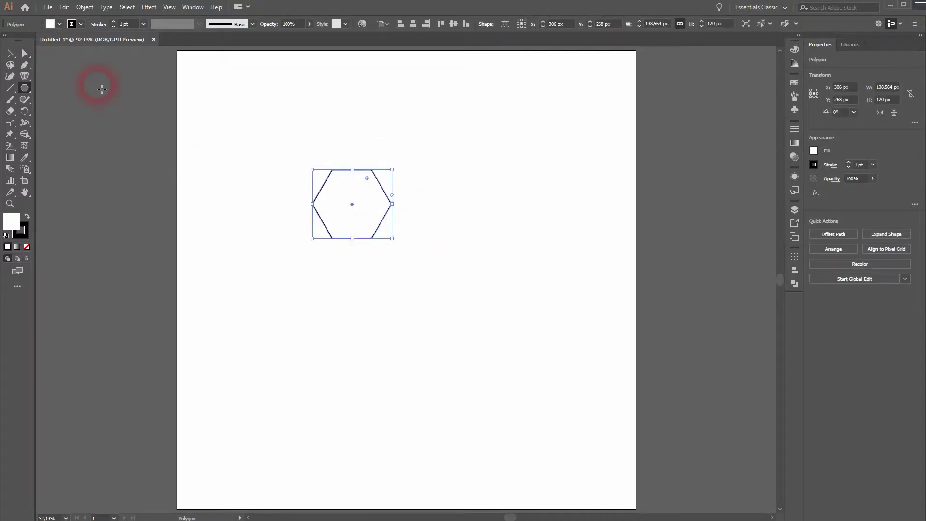
pyautogui.click(10, 53)
pyautogui.click(413, 23)
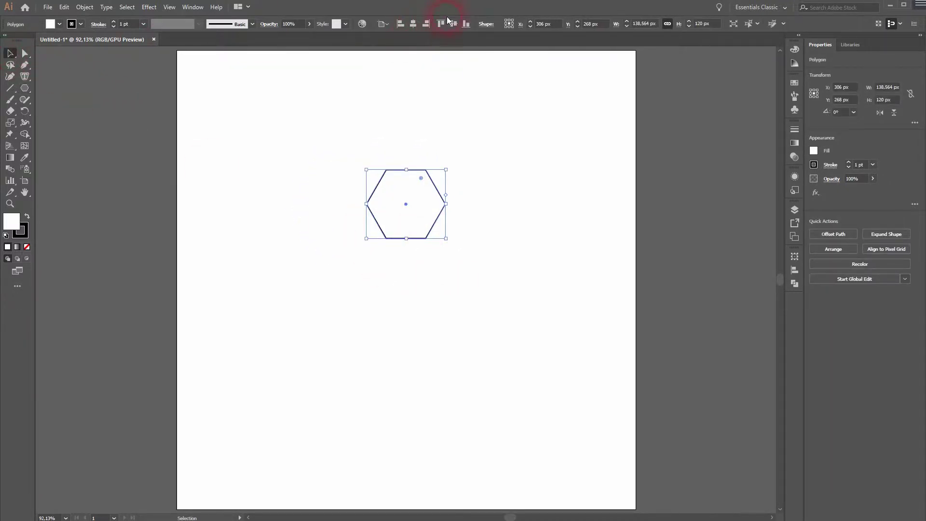
pyautogui.click(454, 24)
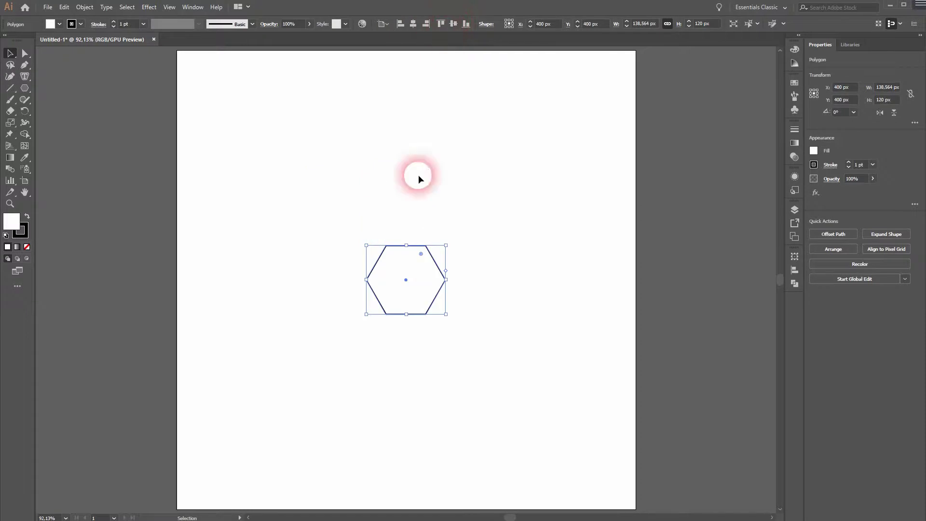
# - Raise the hexagon's stroke weight to 4 pt
pyautogui.click(113, 22)
pyautogui.click(114, 22)
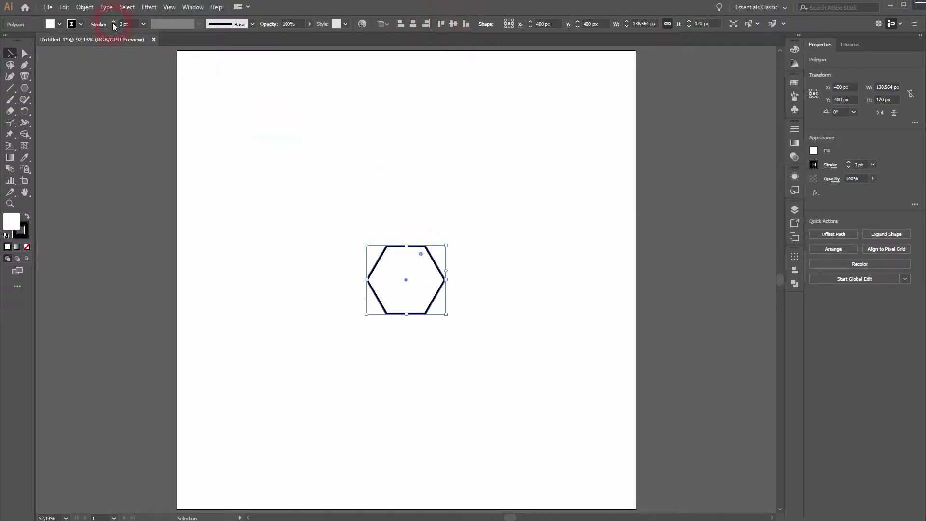
pyautogui.click(113, 22)
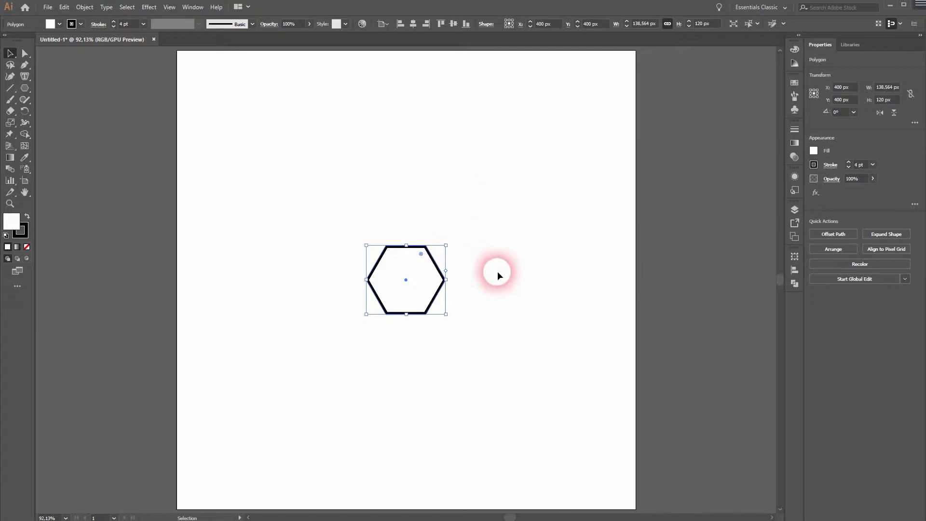
pyautogui.press('a')
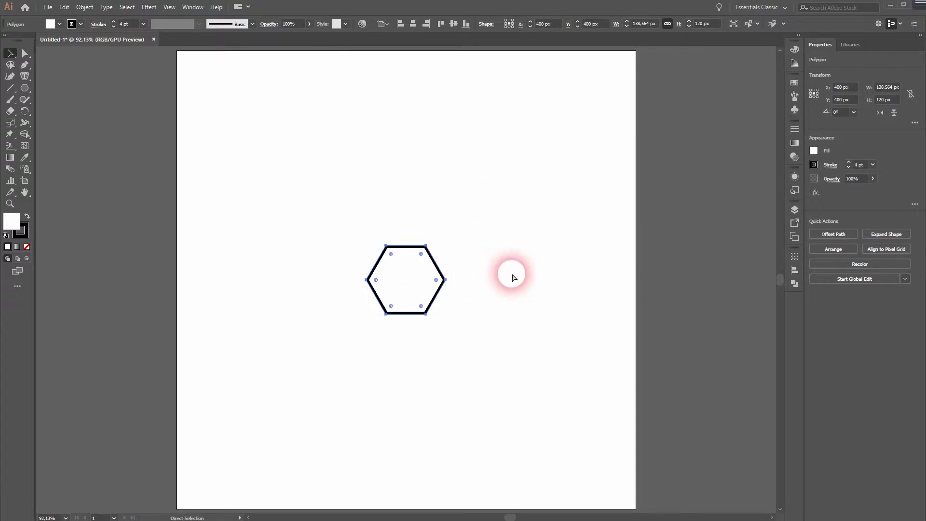
# - Scale two smaller concentric hexagon copies from the centre, then rotate all three 90°
pyautogui.press('v')
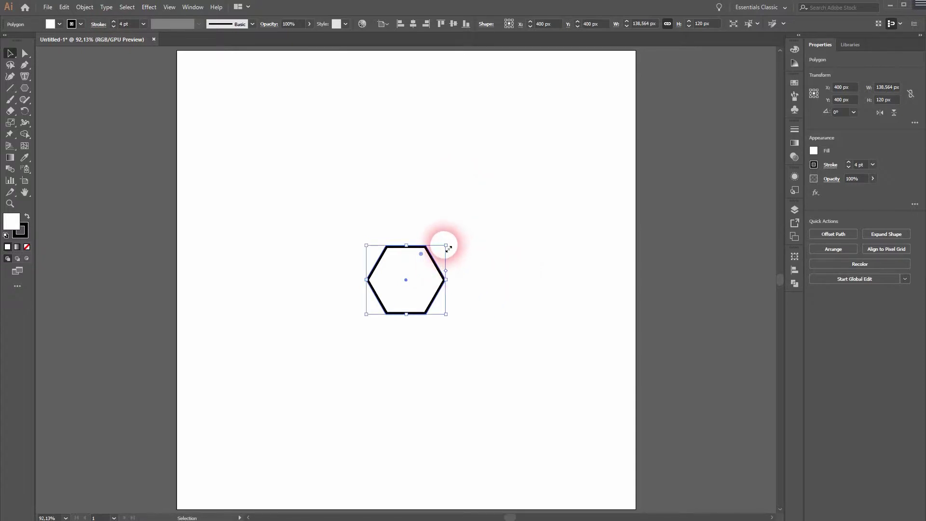
pyautogui.moveTo(444, 245); pyautogui.dragTo(438, 255)
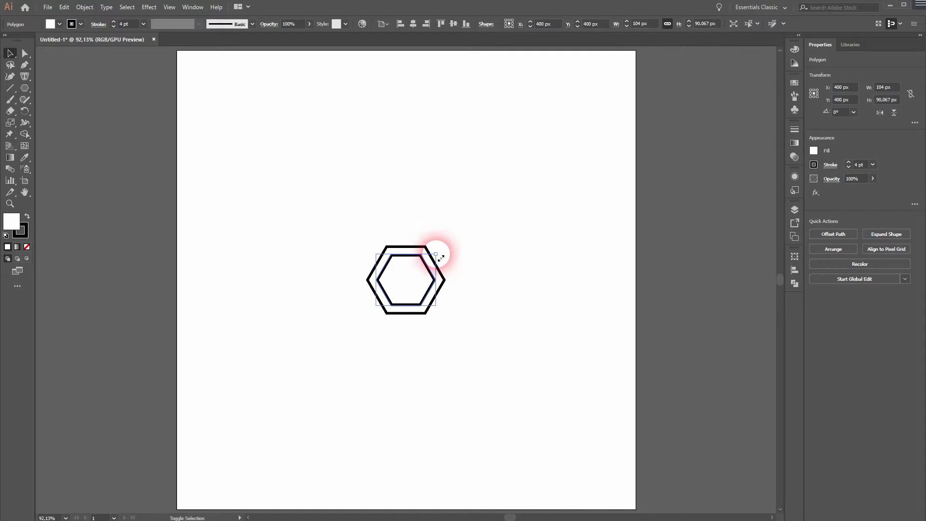
pyautogui.moveTo(437, 253); pyautogui.dragTo(435, 268)
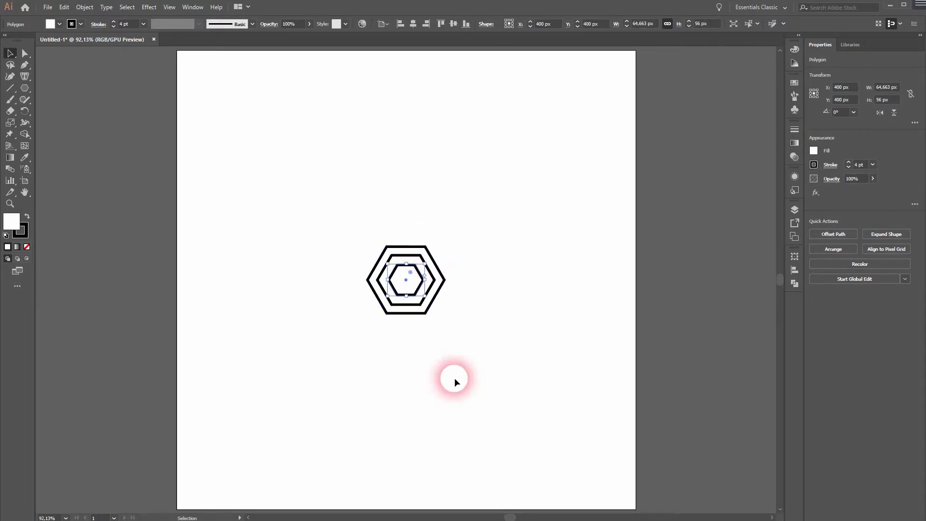
pyautogui.click(454, 378)
pyautogui.moveTo(301, 377); pyautogui.dragTo(377, 238)
pyautogui.click(536, 408)
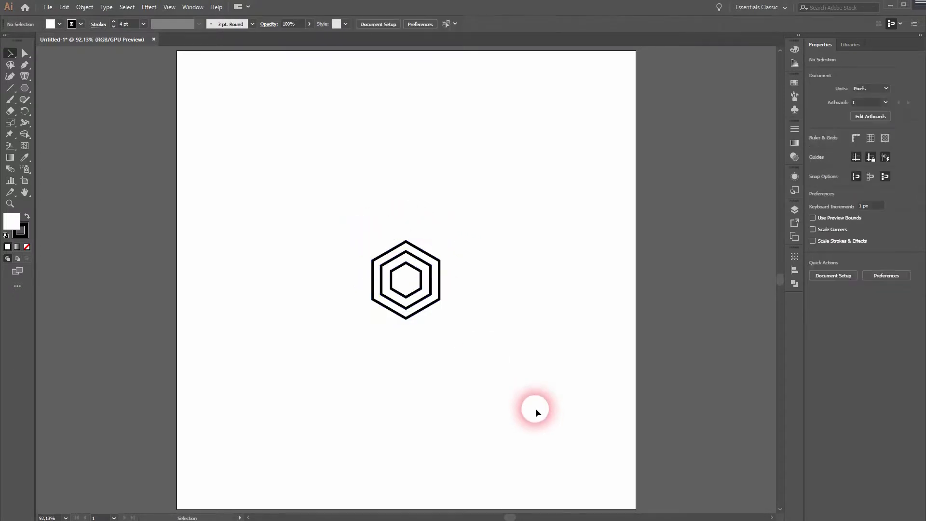
# - Make the three nested hexagons into pattern swatch New Pattern 2 via Object > Pattern > Make
pyautogui.moveTo(347, 359); pyautogui.dragTo(530, 194)
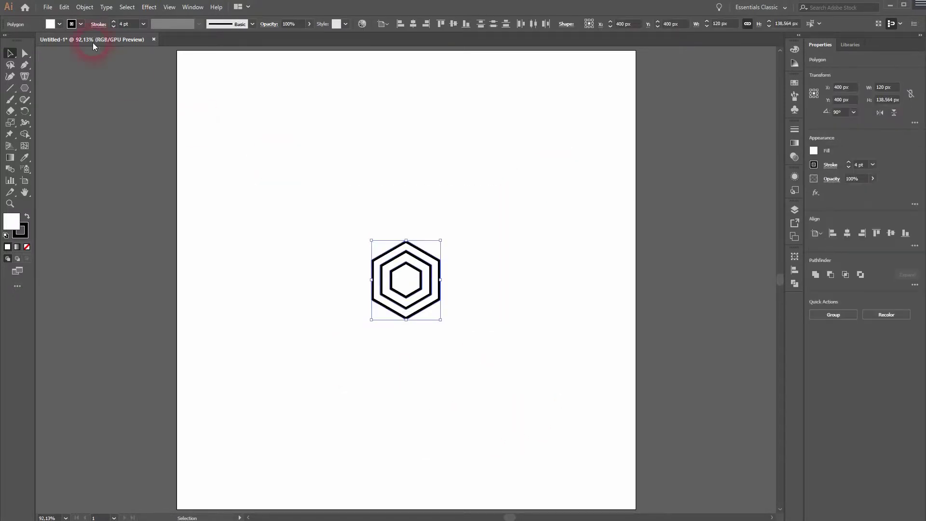
pyautogui.click(84, 8)
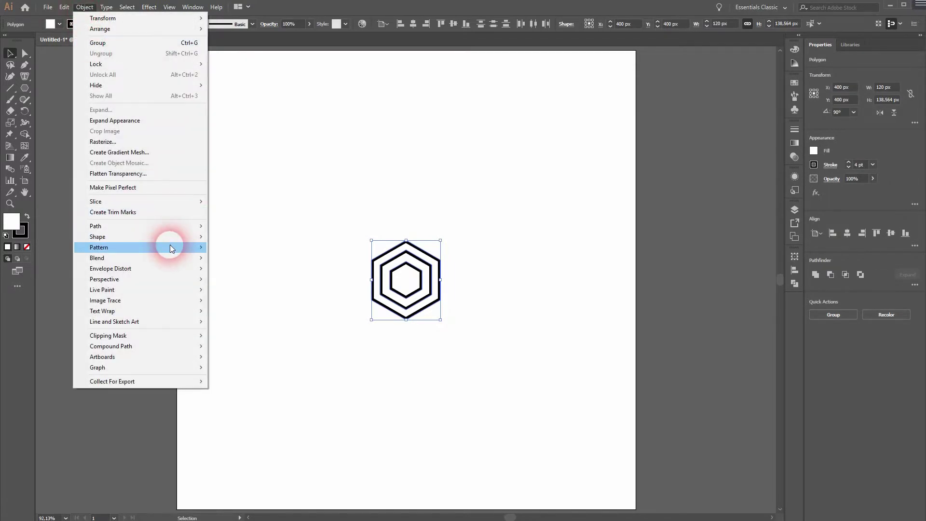
pyautogui.moveTo(170, 245)
pyautogui.click(247, 247)
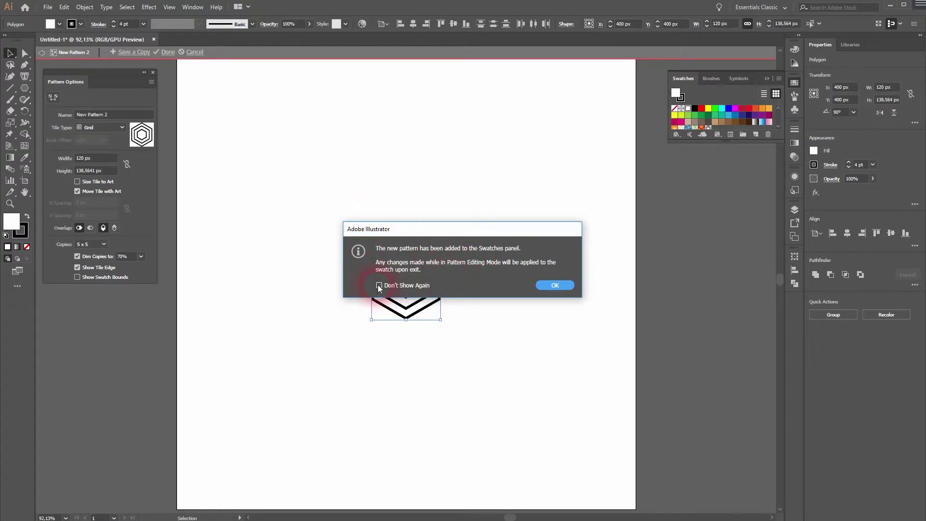
# - Dismiss the pattern-added notice and locate New Pattern 2 in the Swatches panel
pyautogui.click(547, 285)
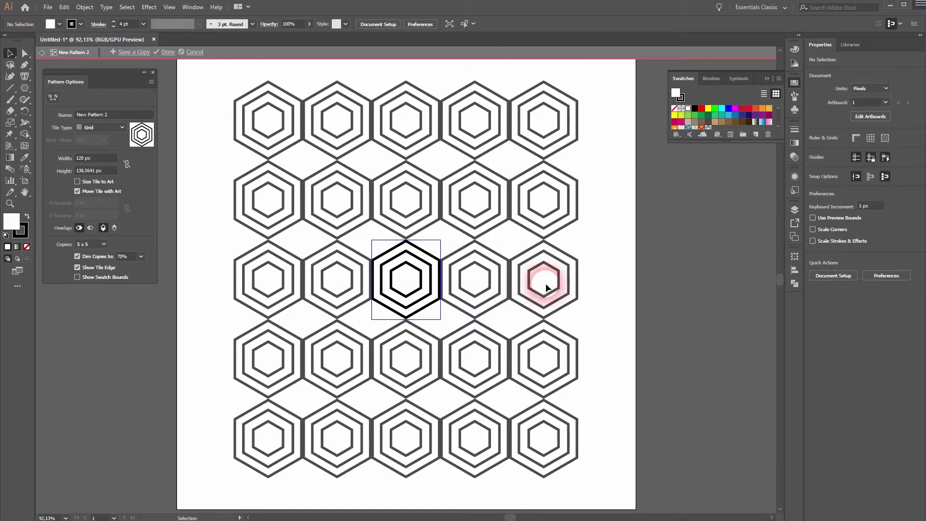
pyautogui.click(725, 196)
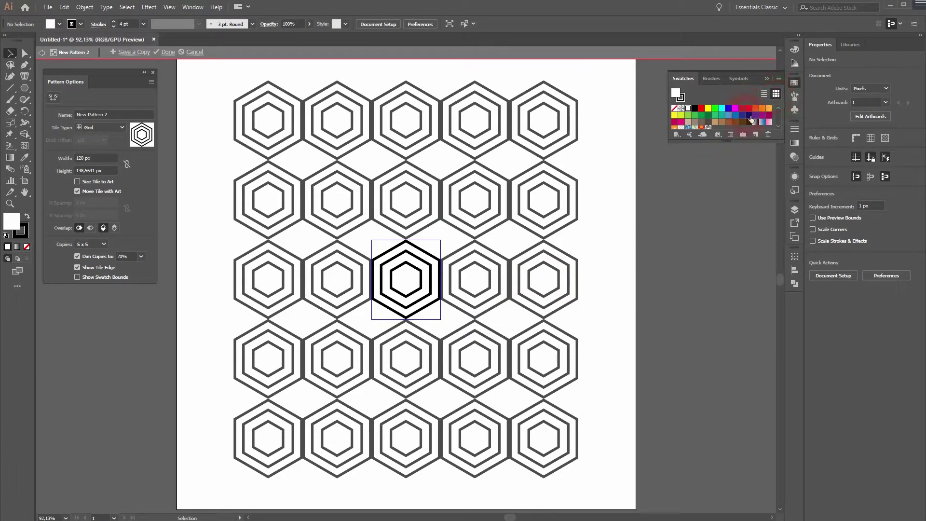
pyautogui.click(795, 83)
pyautogui.click(792, 83)
pyautogui.click(778, 125)
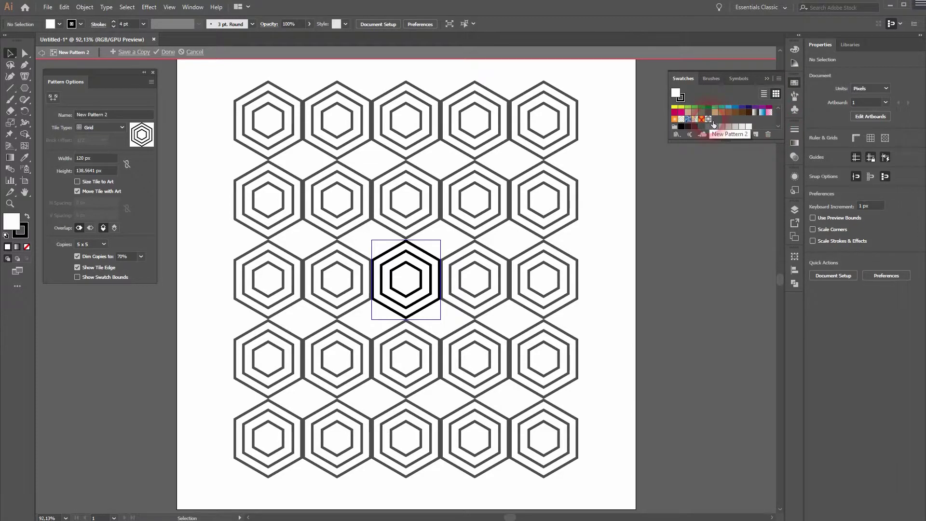
# - Rename the pattern to 'Test Pattern' in Pattern Options
pyautogui.click(145, 137)
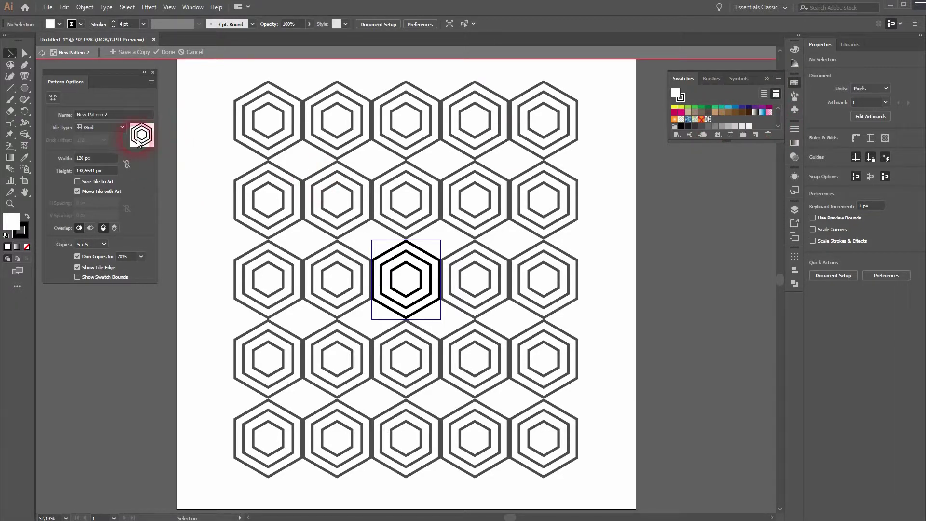
pyautogui.click(116, 114)
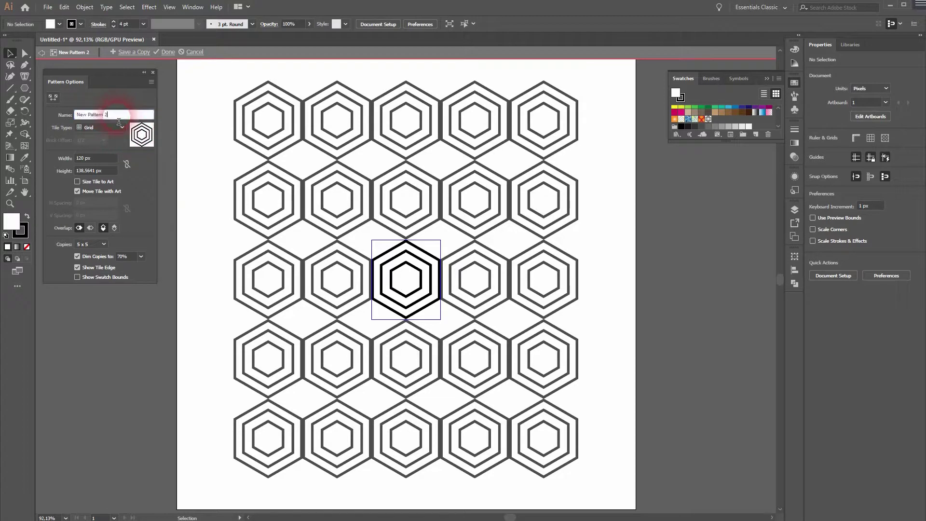
pyautogui.tripleClick(126, 115)
pyautogui.write('Test Pattern')
pyautogui.click(117, 129)
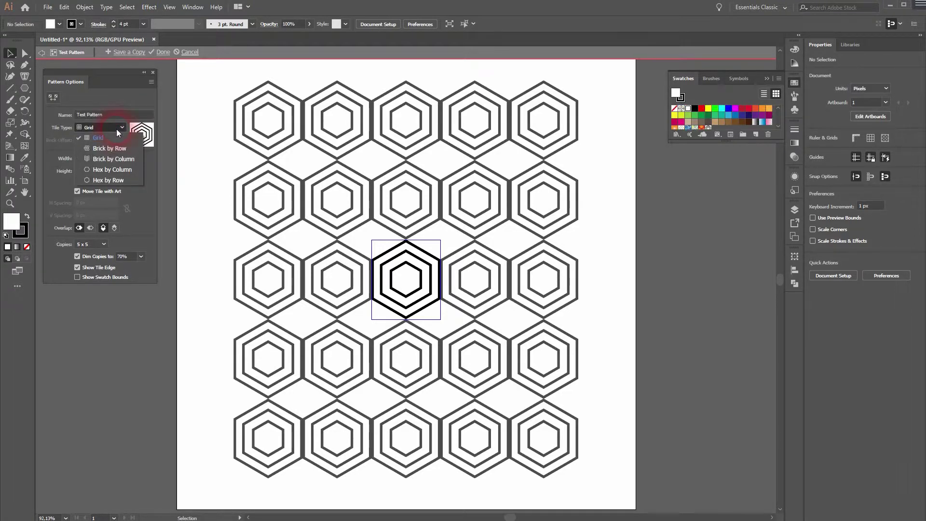
pyautogui.click(97, 148)
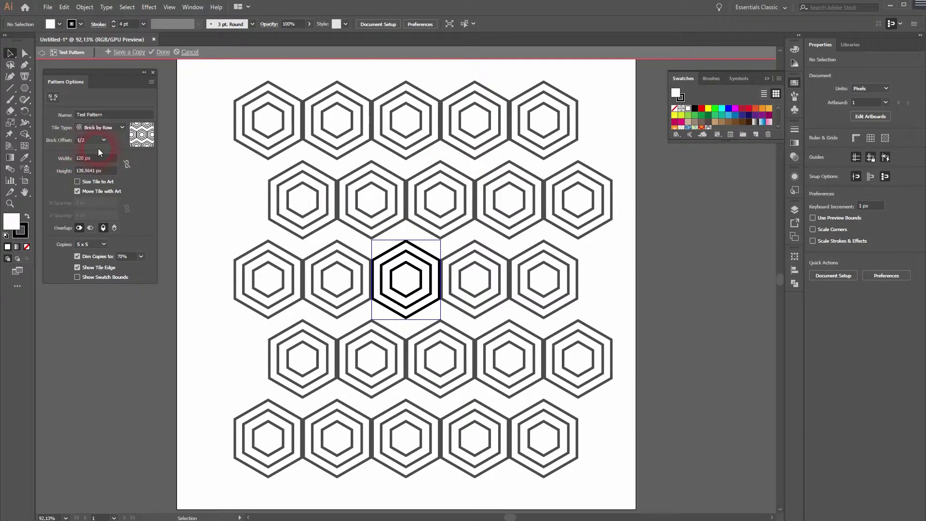
pyautogui.click(106, 128)
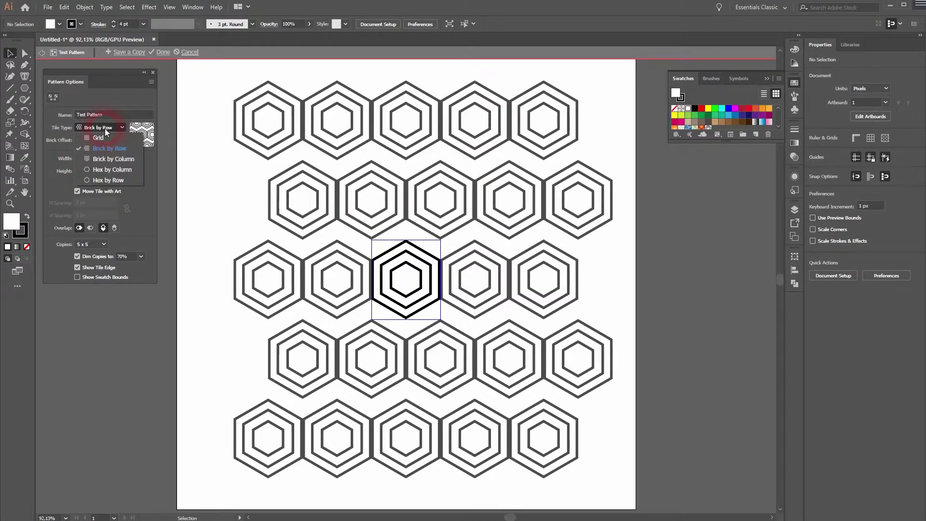
pyautogui.click(115, 159)
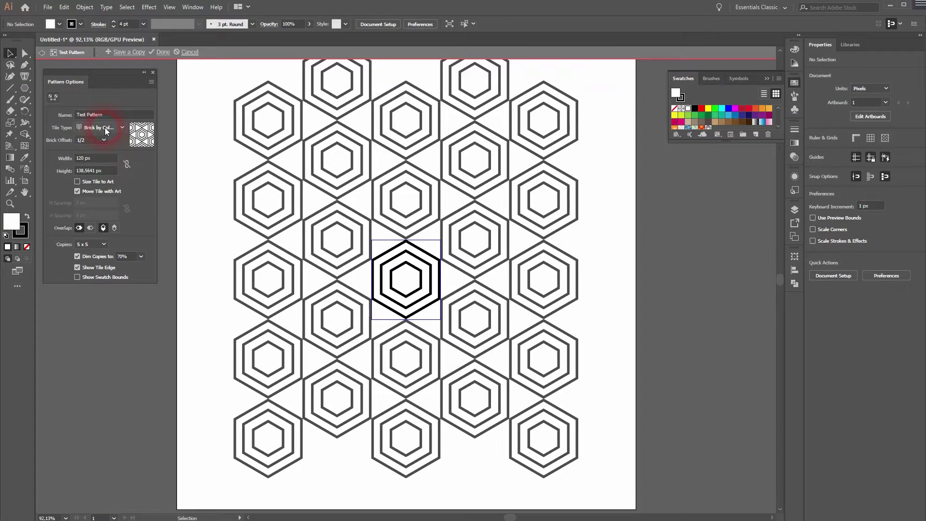
pyautogui.click(105, 127)
pyautogui.click(120, 168)
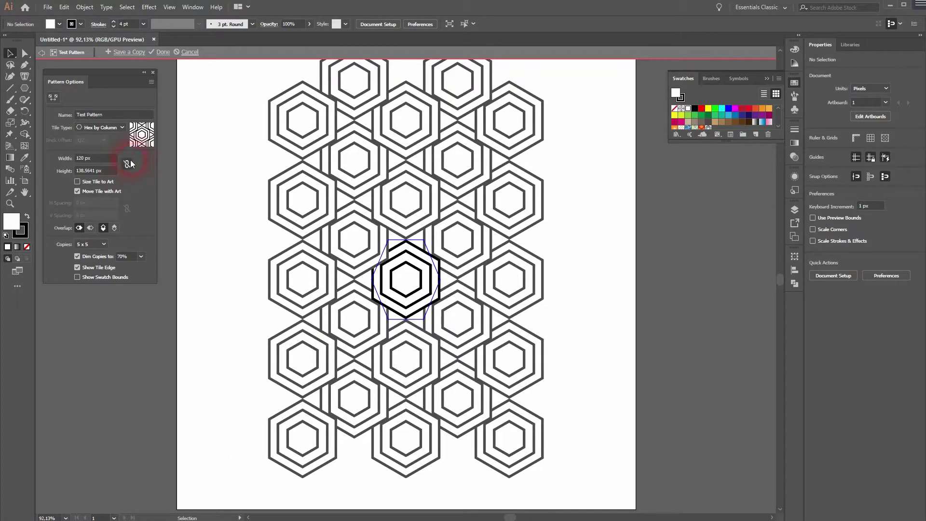
pyautogui.click(105, 127)
pyautogui.click(113, 180)
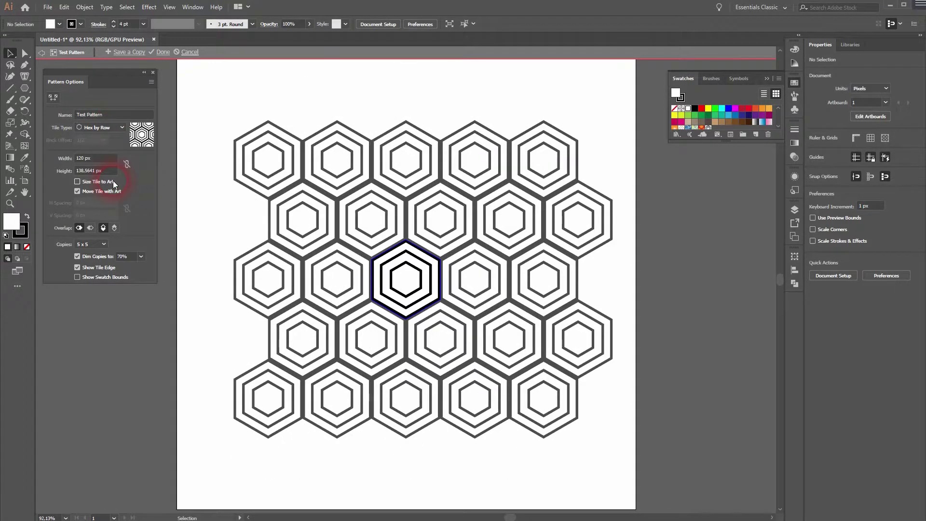
pyautogui.click(102, 128)
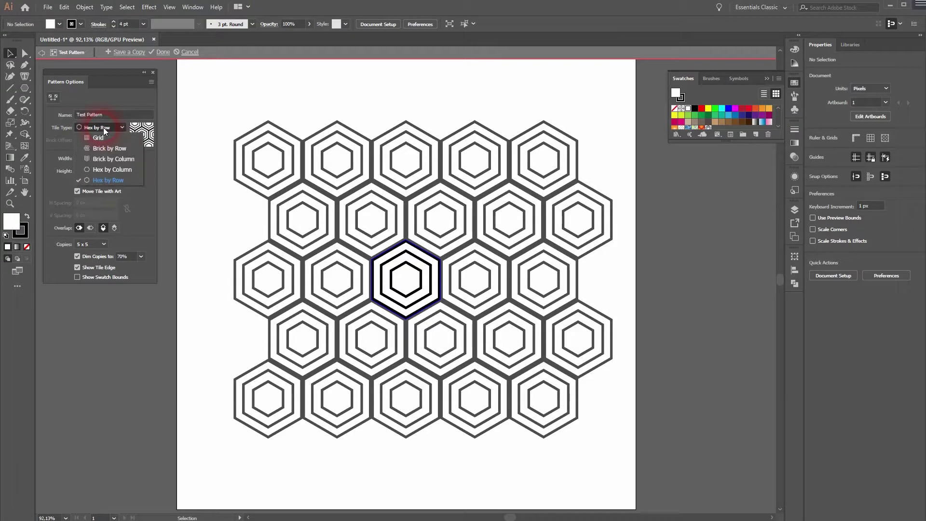
pyautogui.click(117, 160)
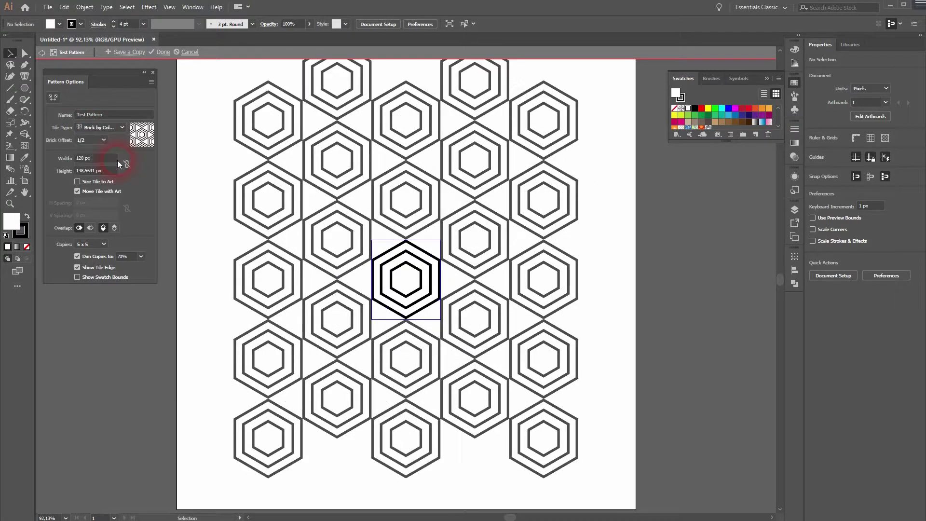
pyautogui.click(114, 128)
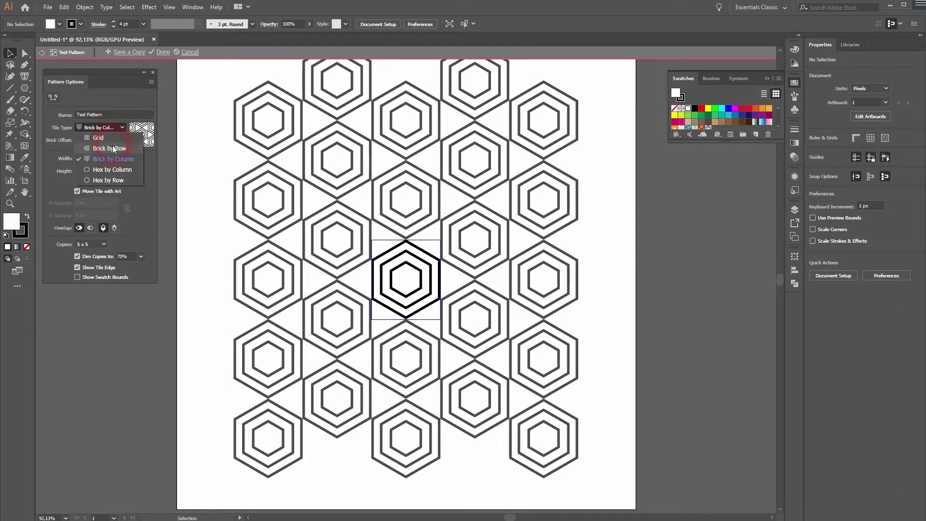
pyautogui.click(112, 146)
pyautogui.click(98, 138)
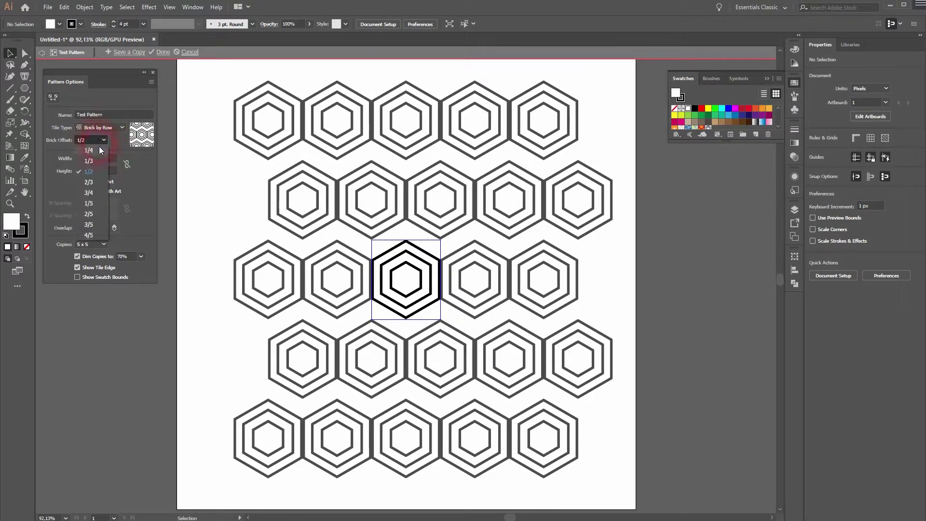
pyautogui.click(99, 149)
pyautogui.click(98, 144)
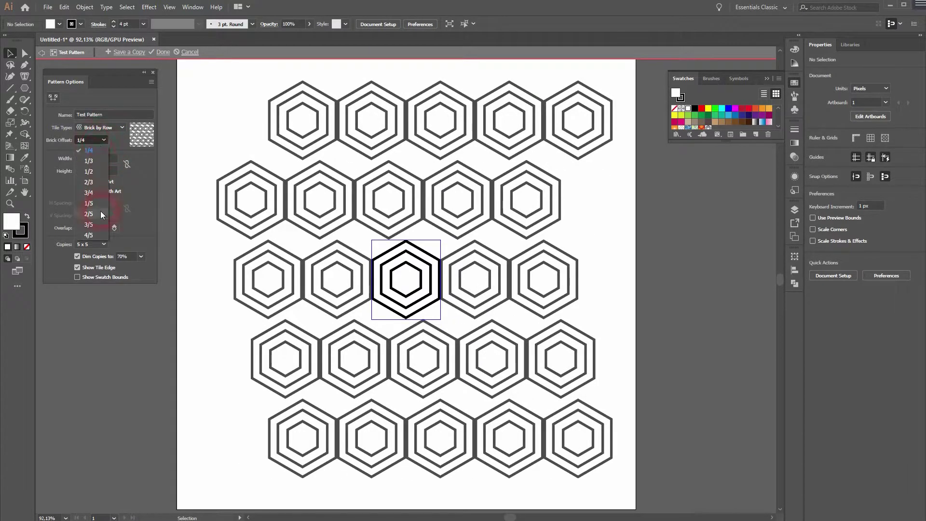
pyautogui.click(98, 230)
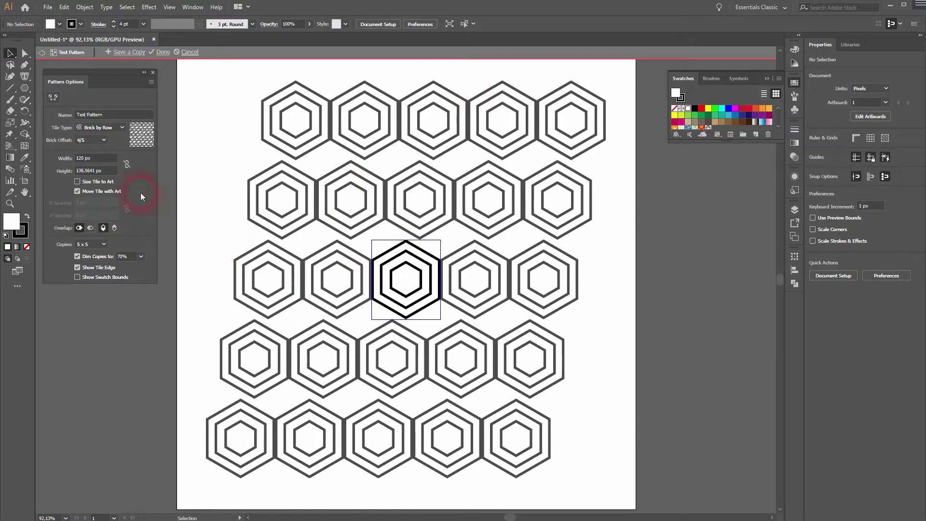
pyautogui.click(98, 143)
pyautogui.click(98, 170)
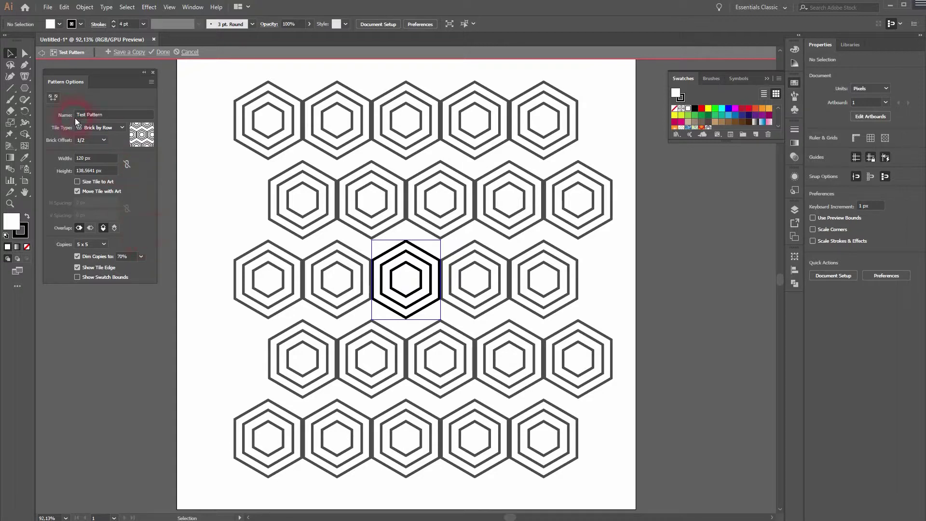
# - Shorten the pattern tile to 69.282 px high with the Pattern Tile Tool
pyautogui.click(54, 98)
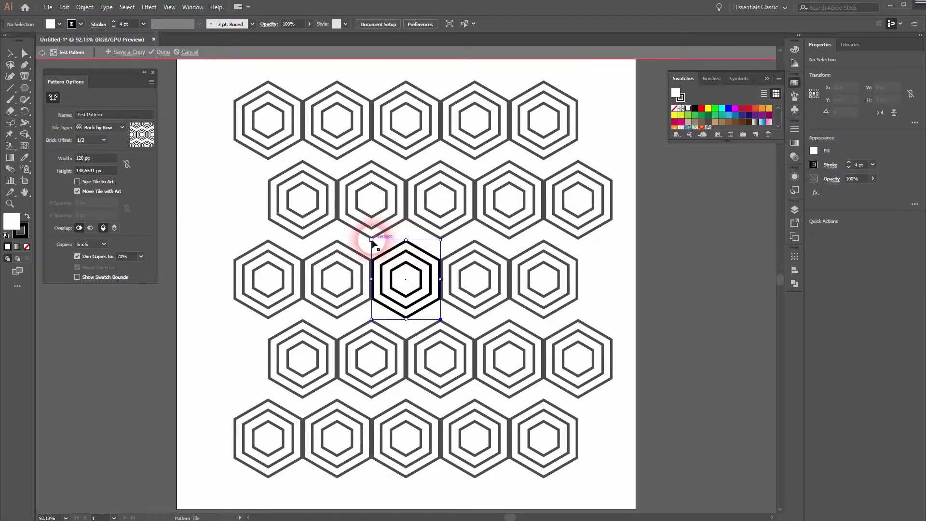
pyautogui.moveTo(372, 240); pyautogui.dragTo(372, 279)
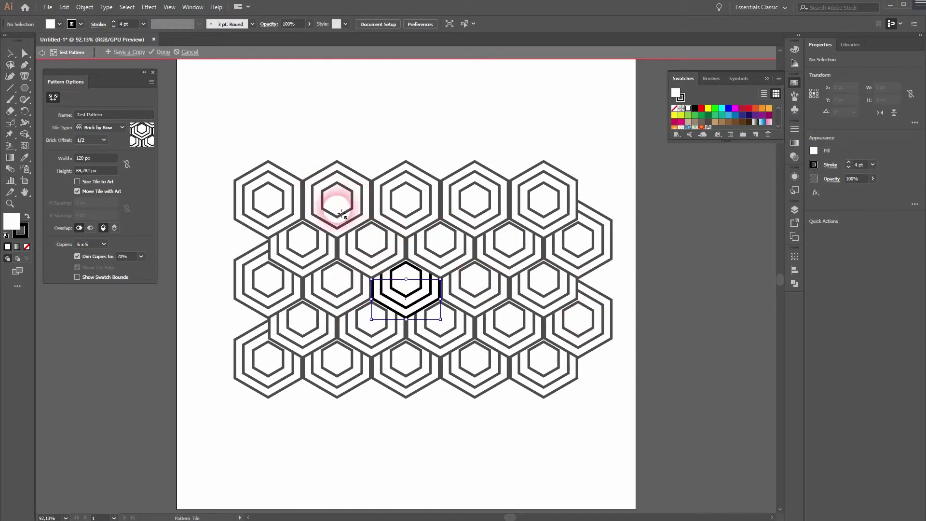
# - Set Overlap to Bottom in Front and preview the pattern at 9 x 9 copies
pyautogui.click(114, 228)
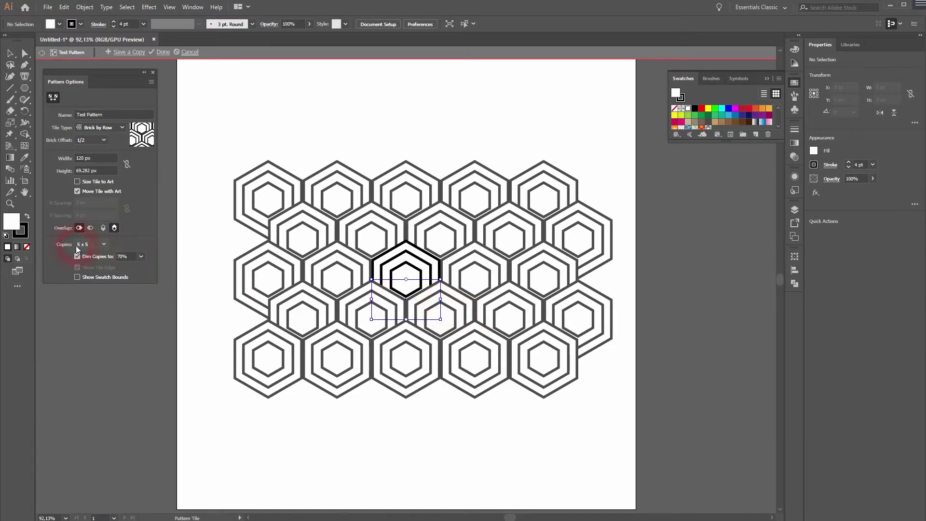
pyautogui.click(103, 244)
pyautogui.click(94, 289)
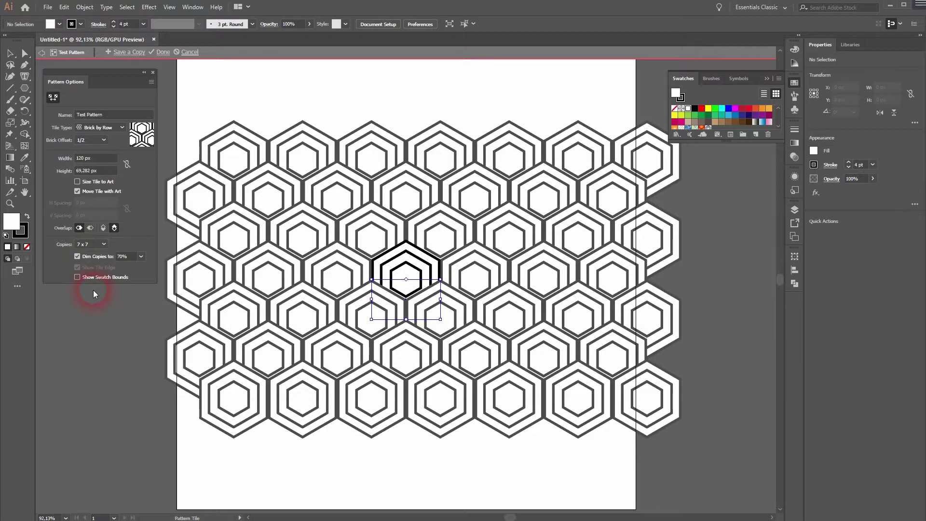
pyautogui.click(103, 244)
pyautogui.click(97, 296)
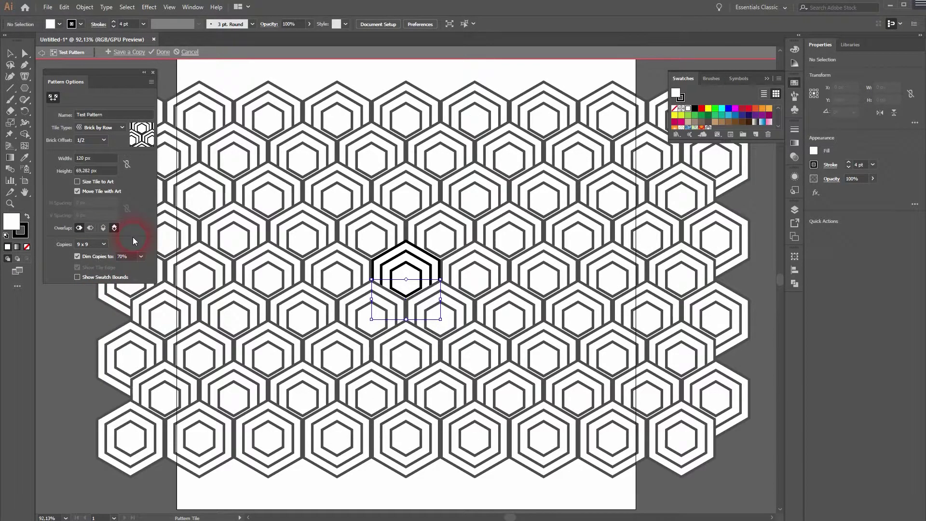
# - Exit pattern editing and fill the innermost hexagon with blue
pyautogui.click(163, 53)
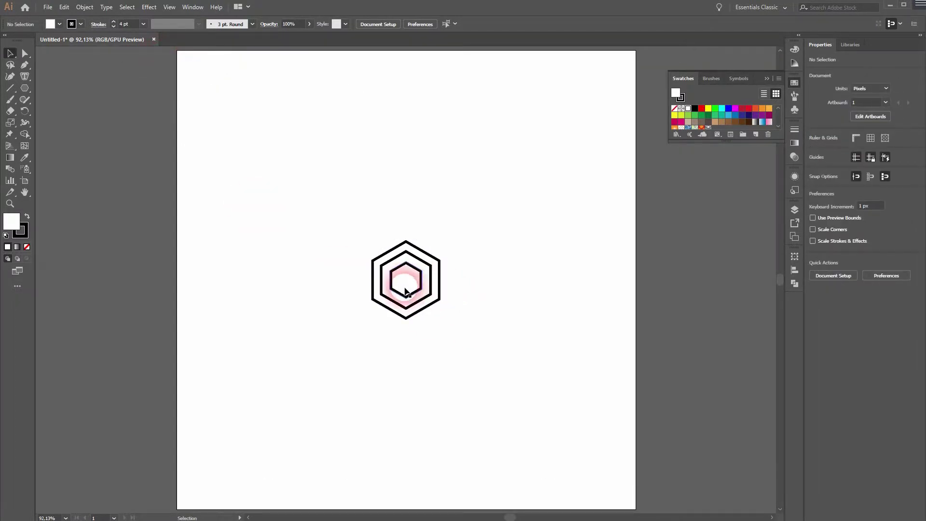
pyautogui.scroll(-1, 777, 109)
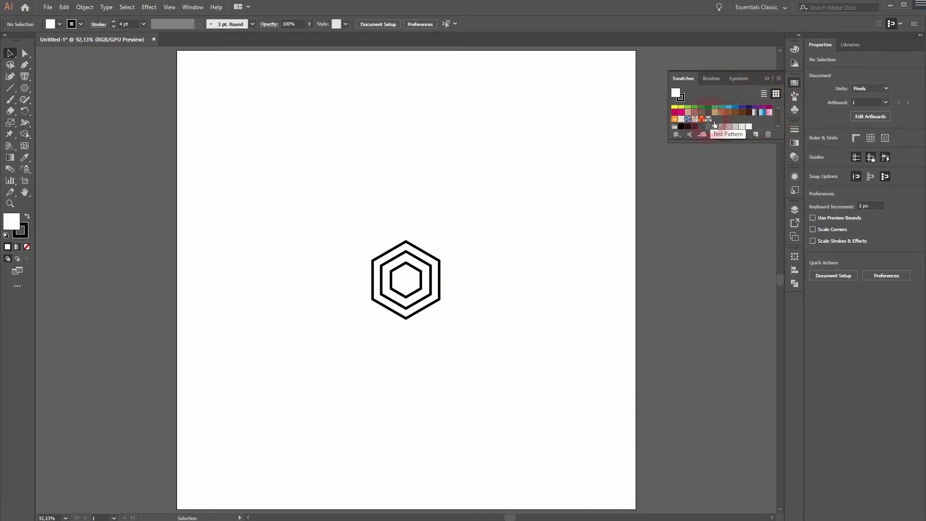
pyautogui.click(414, 293)
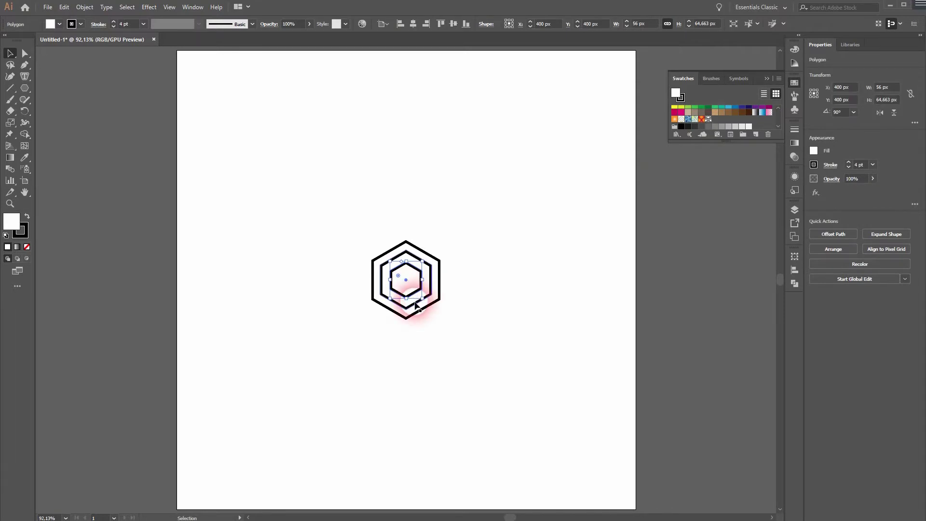
pyautogui.scroll(2, 743, 117)
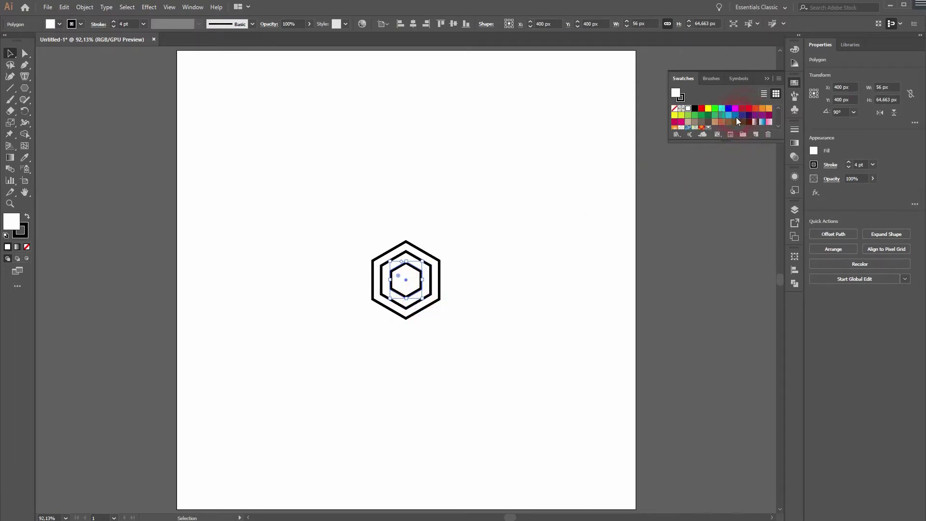
pyautogui.click(736, 115)
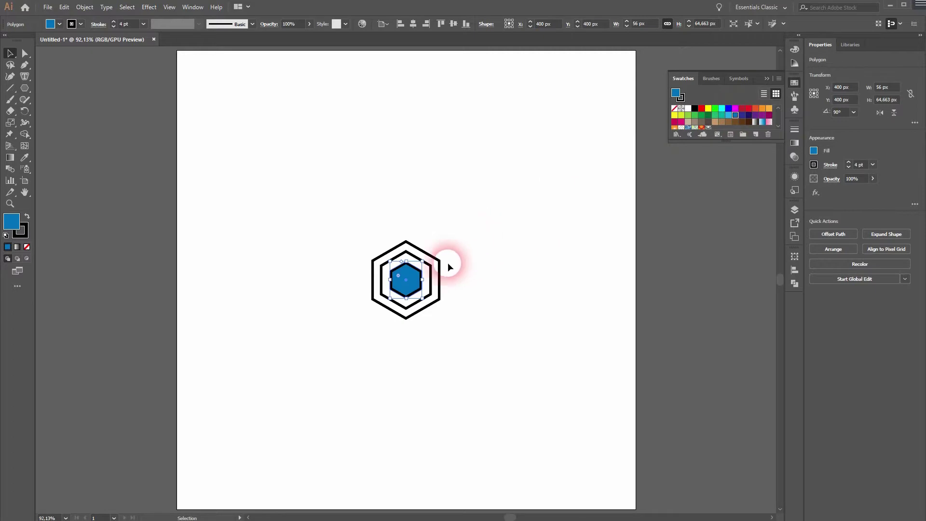
# - Fill all three nested hexagons with the Test Pattern swatch
pyautogui.click(302, 231)
pyautogui.moveTo(345, 216); pyautogui.dragTo(410, 278)
pyautogui.scroll(-2, 721, 116)
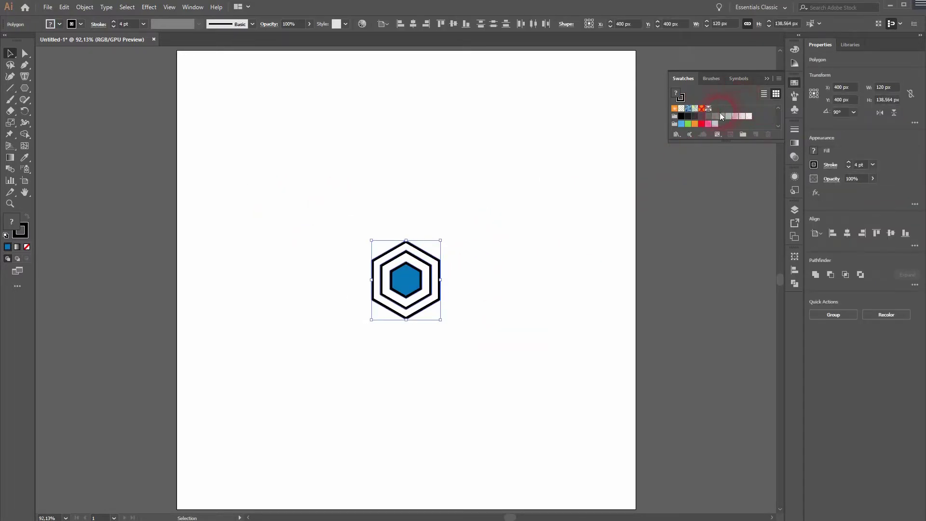
pyautogui.click(711, 111)
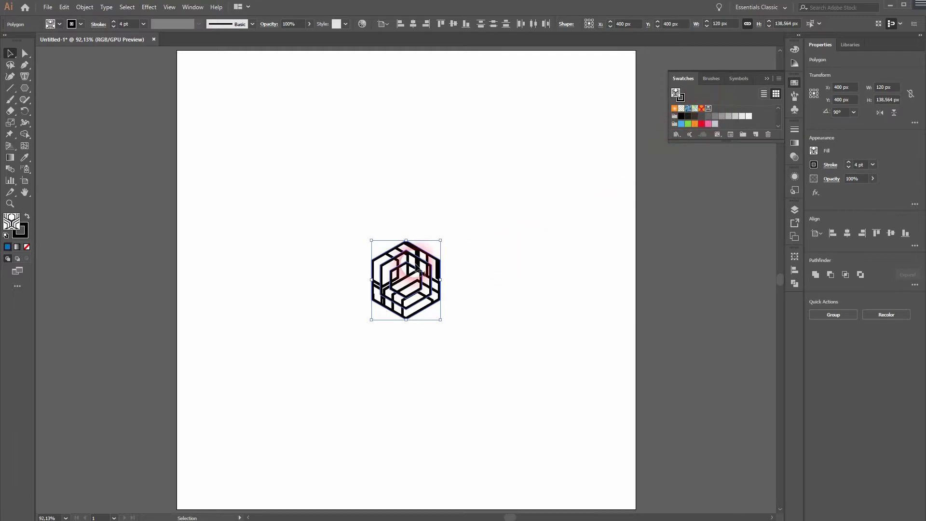
# - Delete the hexagon artwork and draw an 800 x 800 px Test Pattern-filled square over the artboard
pyautogui.press('Delete')
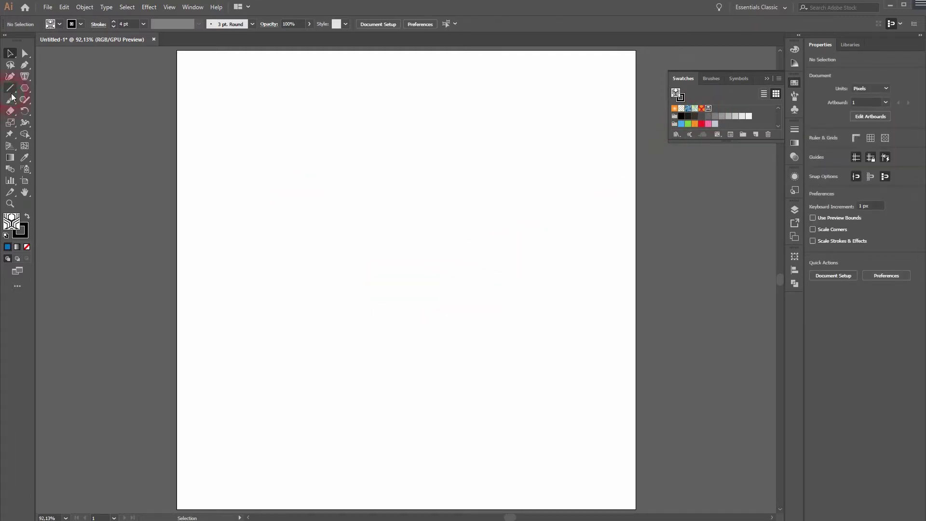
pyautogui.click(25, 88)
pyautogui.click(53, 89)
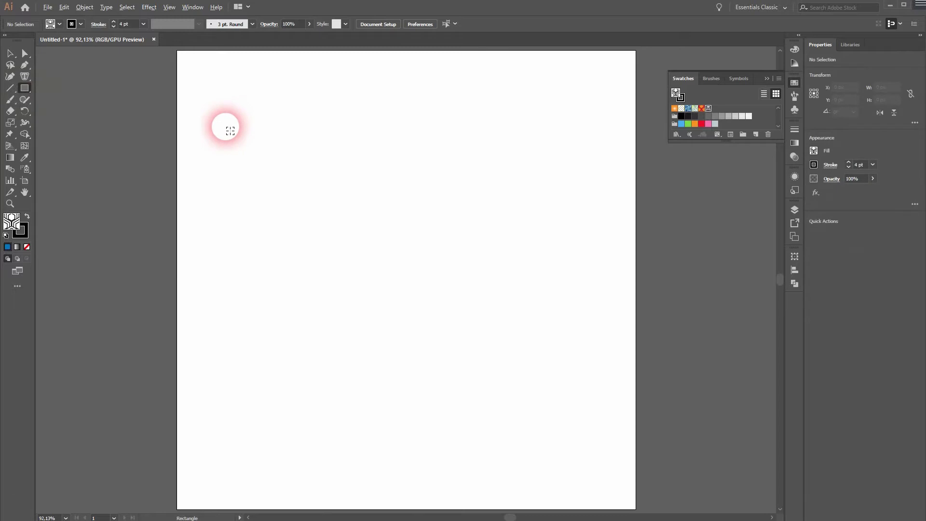
pyautogui.scroll(-1, 223, 126)
pyautogui.moveTo(191, 72); pyautogui.dragTo(525, 408)
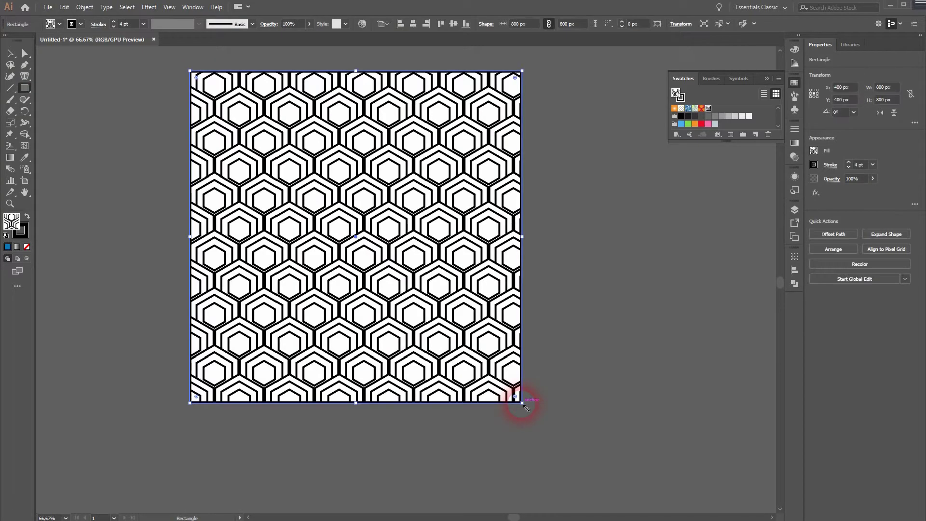
pyautogui.click(9, 222)
pyautogui.scroll(3, 342, 263)
pyautogui.scroll(-2, 347, 260)
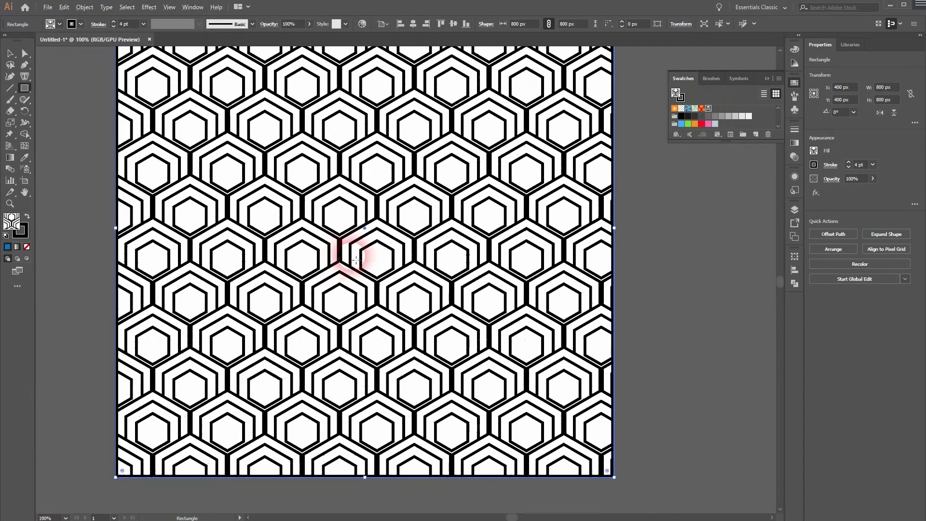
# - Reopen Test Pattern for editing from the selected square via Object > Pattern > Edit Pattern
pyautogui.press('v')
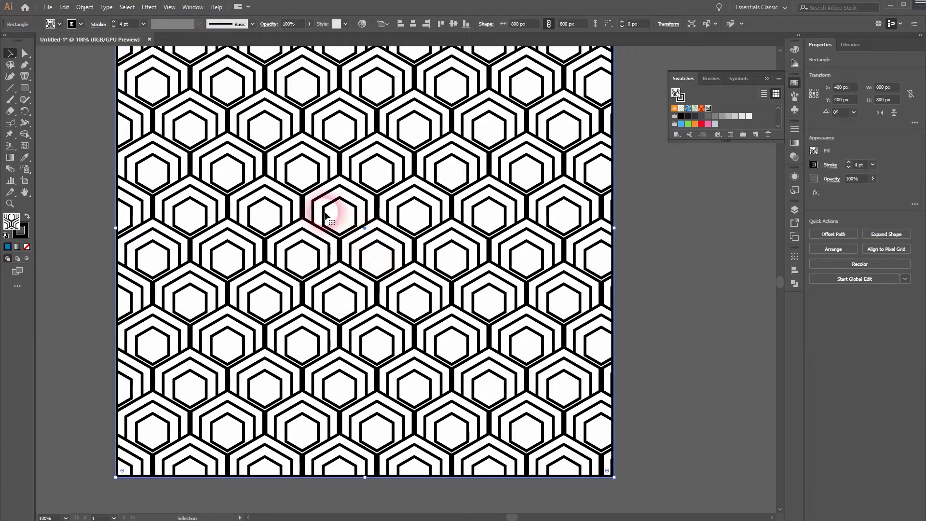
pyautogui.click(85, 7)
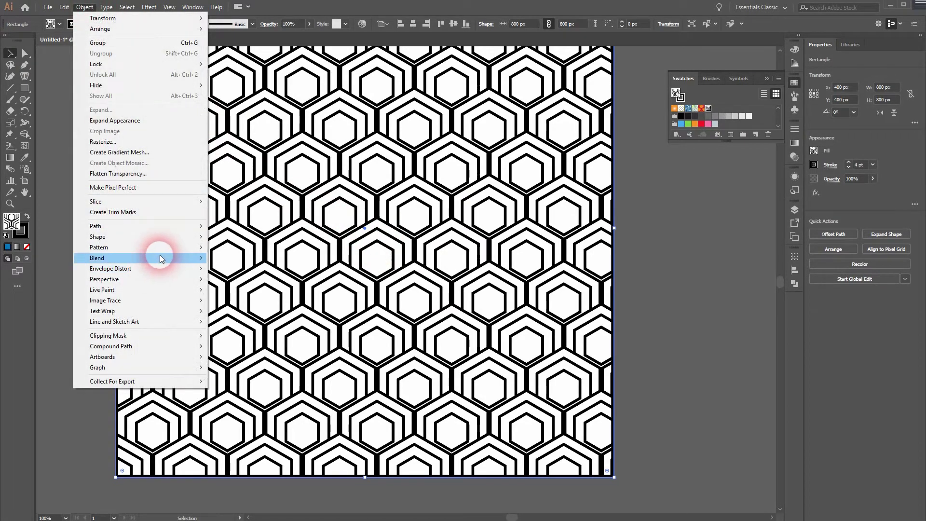
pyautogui.moveTo(160, 247)
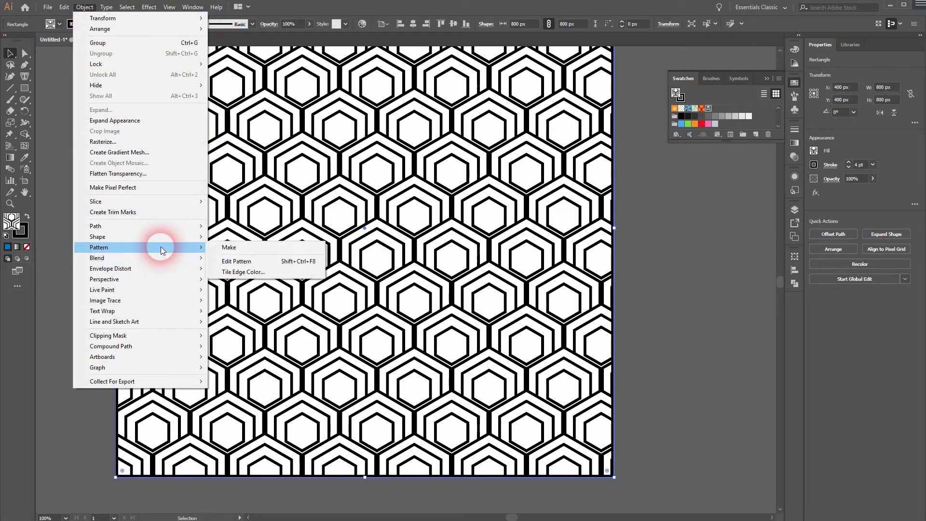
pyautogui.click(236, 261)
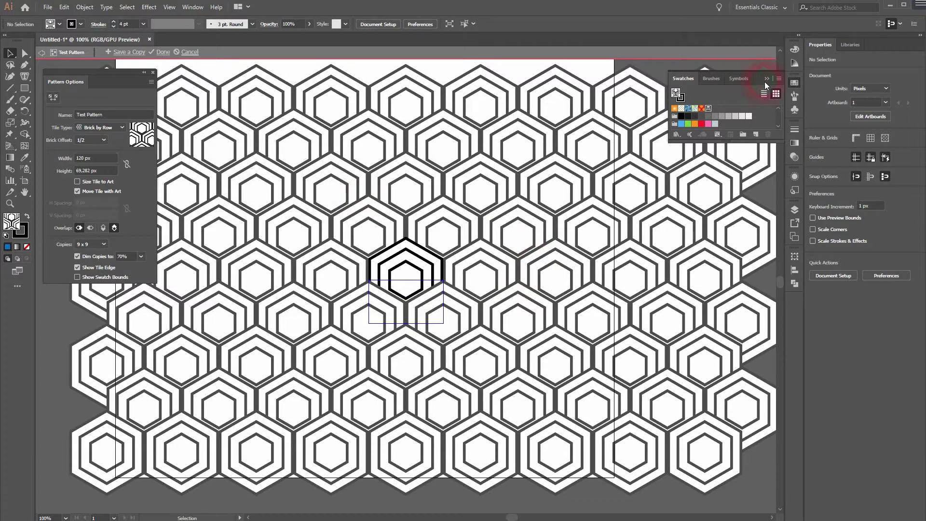
pyautogui.scroll(3, 753, 118)
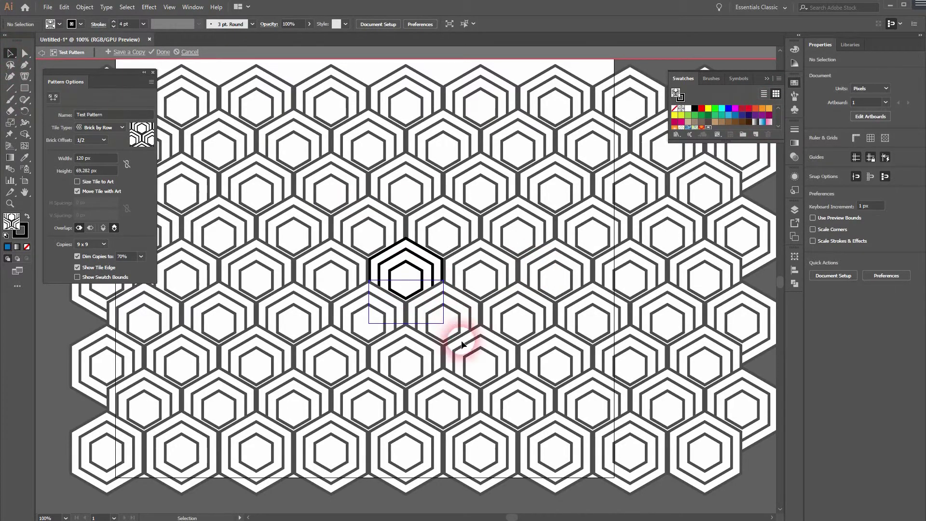
# - Fill the tile's inner hexagon orange, the middle ring coral and the outer hexagon crimson
pyautogui.click(421, 276)
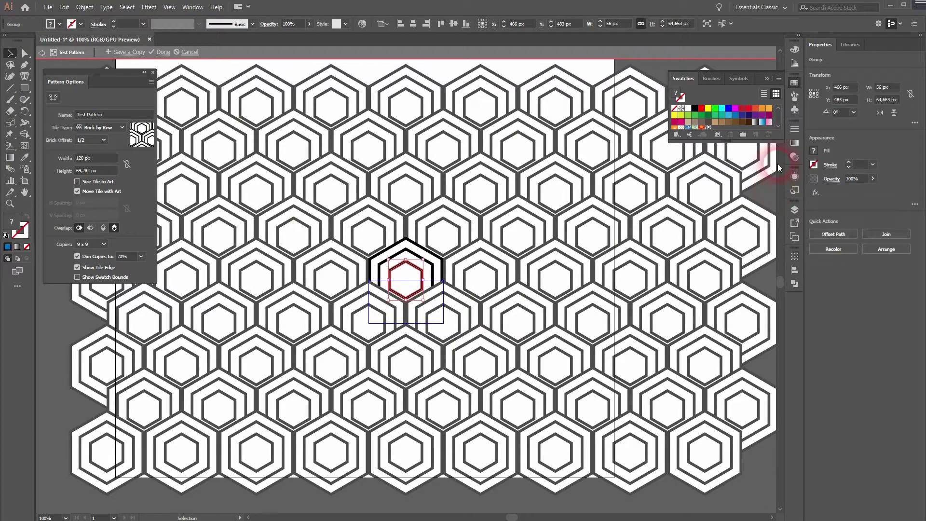
pyautogui.click(763, 109)
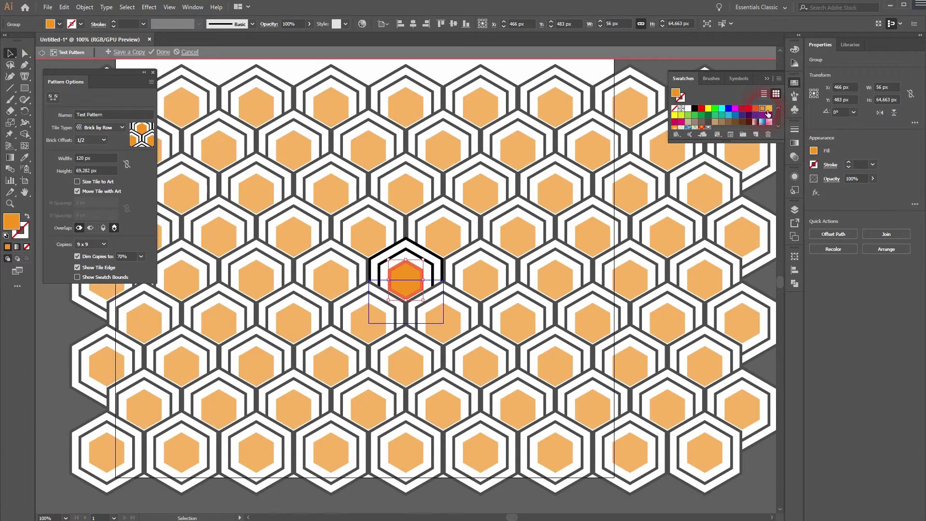
pyautogui.click(403, 276)
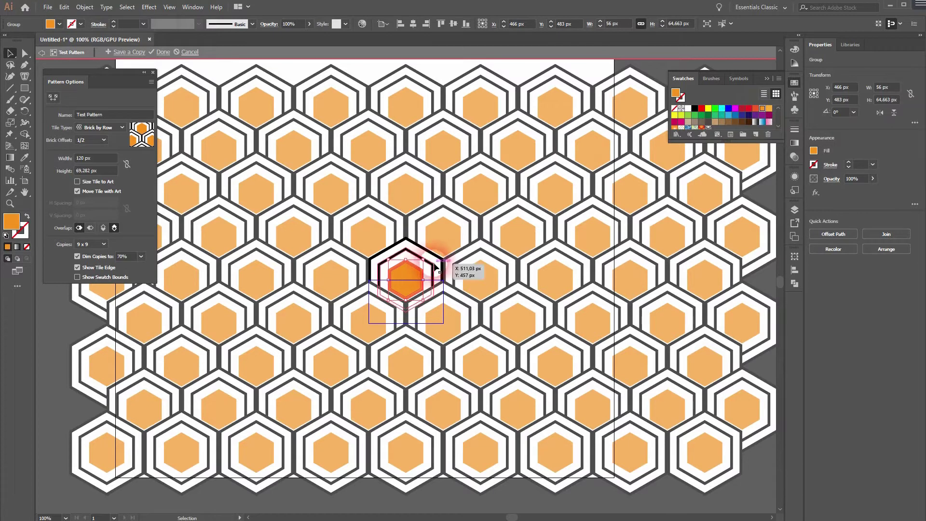
pyautogui.keyDown('shift'); pyautogui.click(436, 267); pyautogui.keyUp('shift')
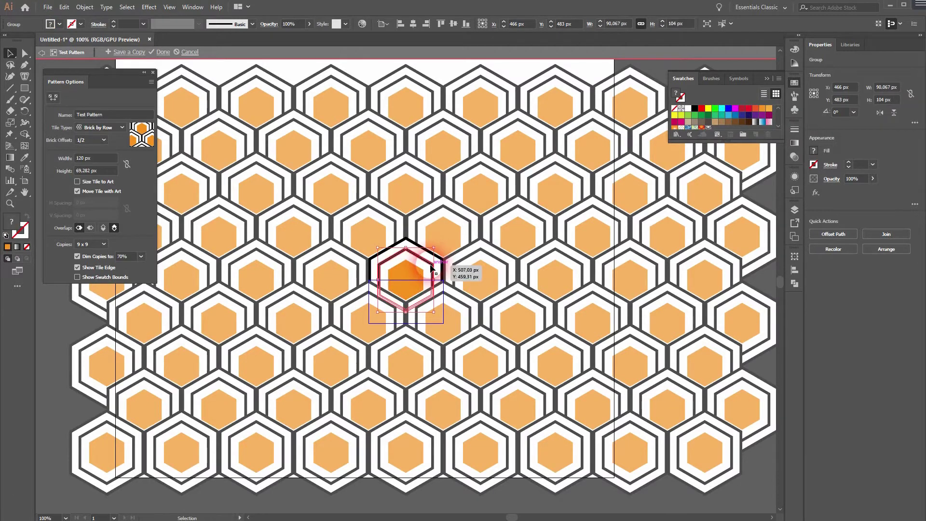
pyautogui.click(751, 110)
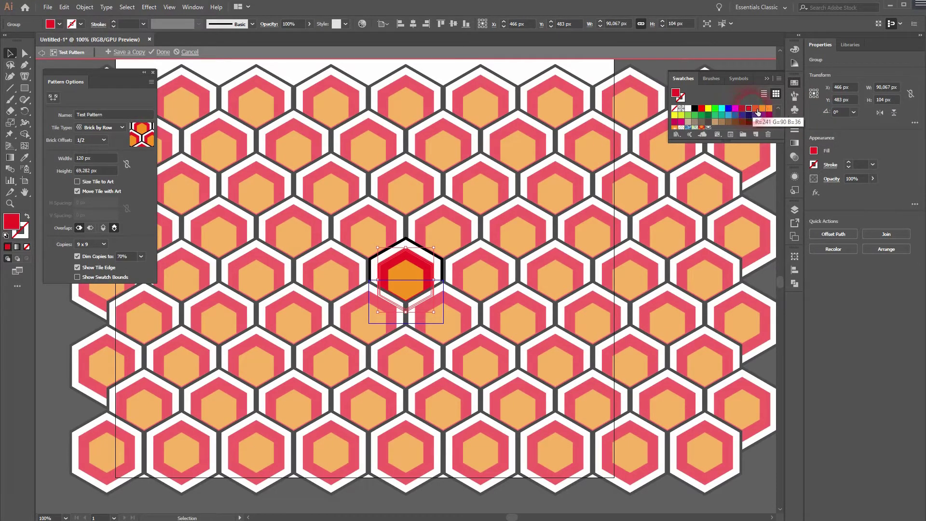
pyautogui.click(756, 109)
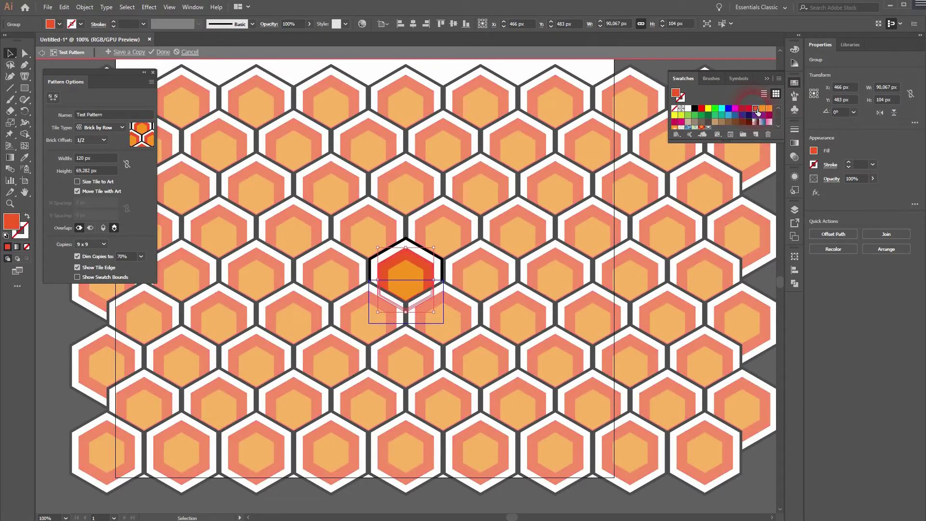
pyautogui.keyDown('shift'); pyautogui.click(443, 265); pyautogui.keyUp('shift')
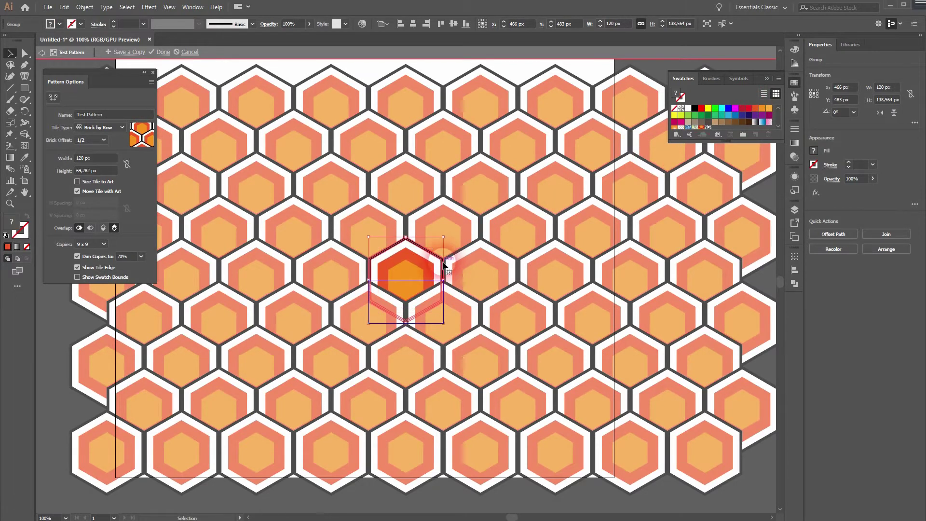
pyautogui.click(750, 109)
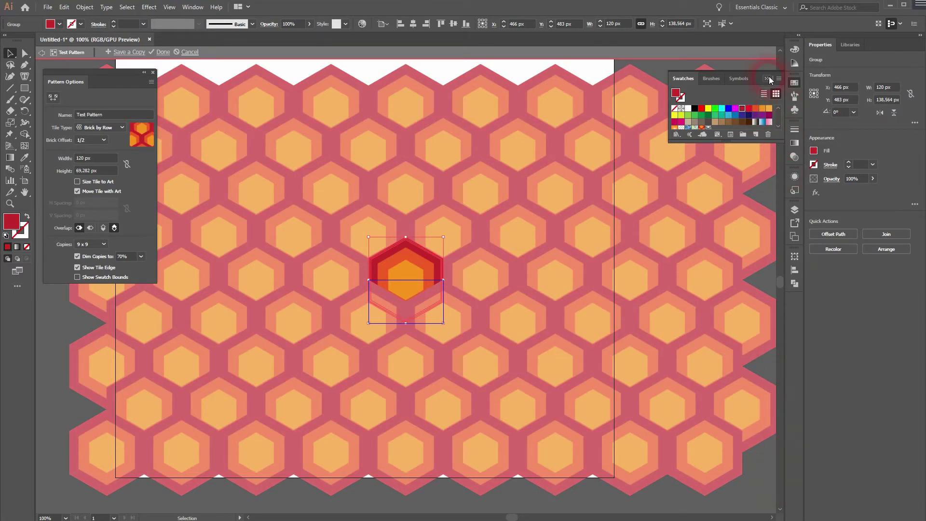
# - Exit pattern editing and apply the updated orange, coral and crimson hexagon swatch to the square
pyautogui.click(163, 52)
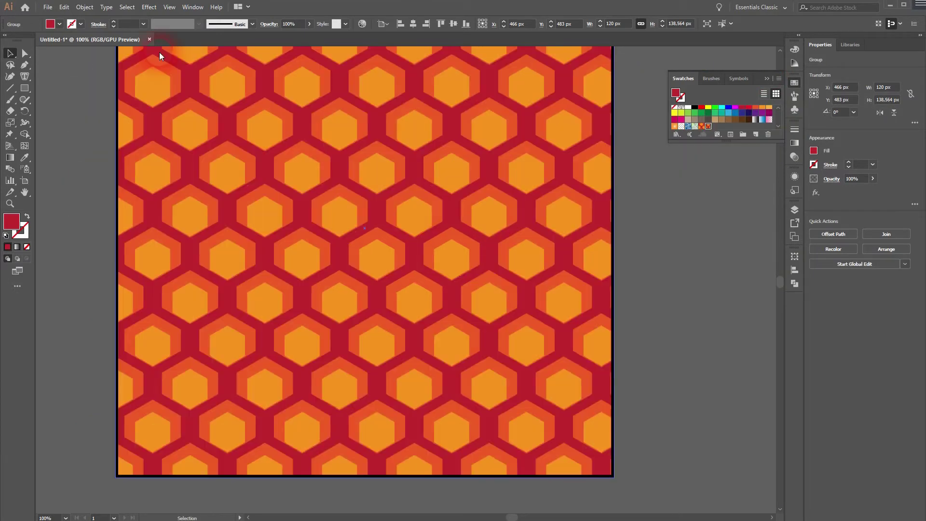
pyautogui.scroll(-1, 241, 264)
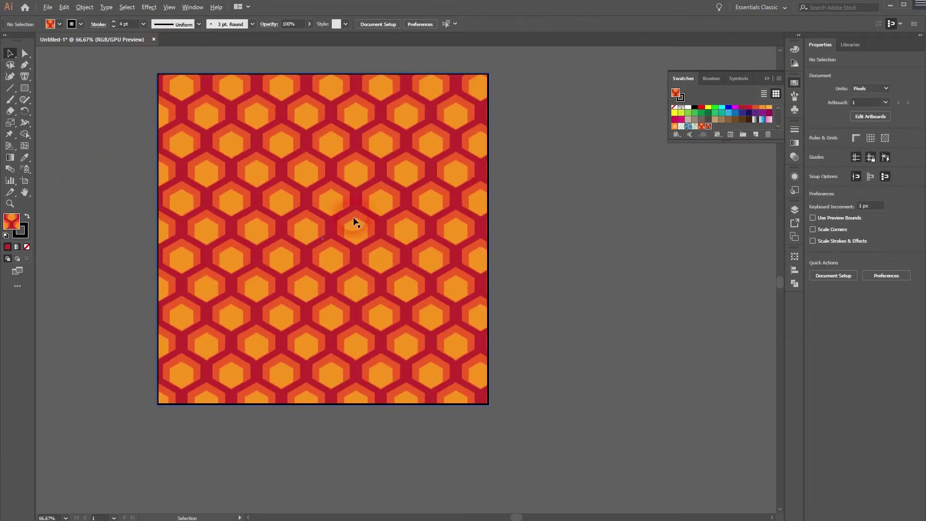
pyautogui.moveTo(265, 188); pyautogui.dragTo(356, 244)
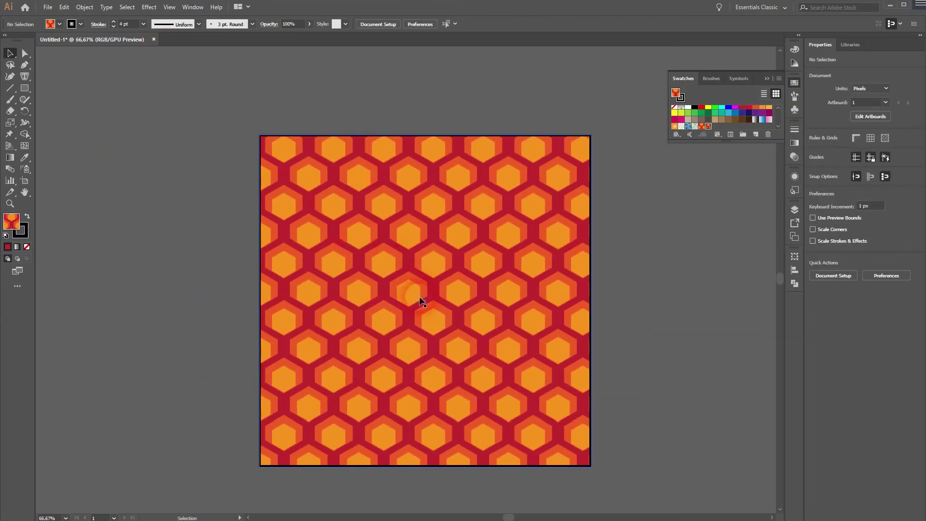
pyautogui.scroll(-2, 712, 115)
pyautogui.click(708, 108)
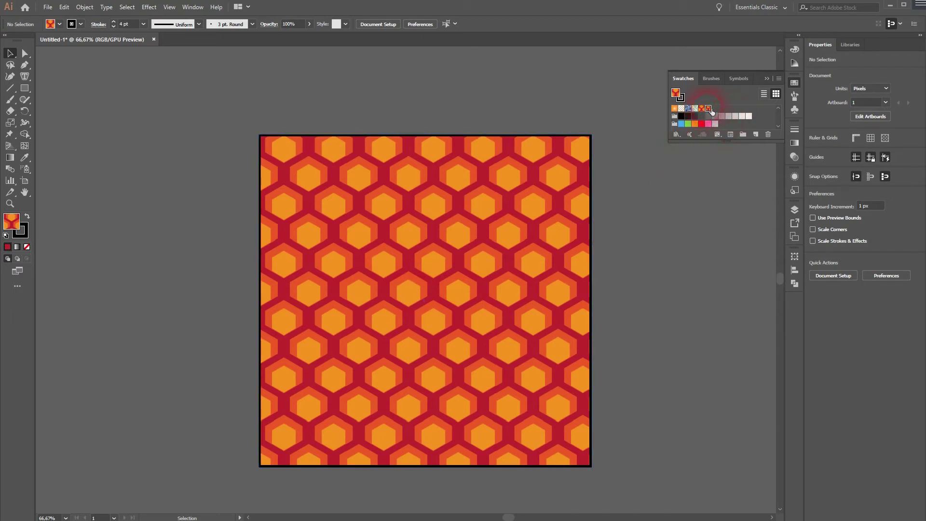